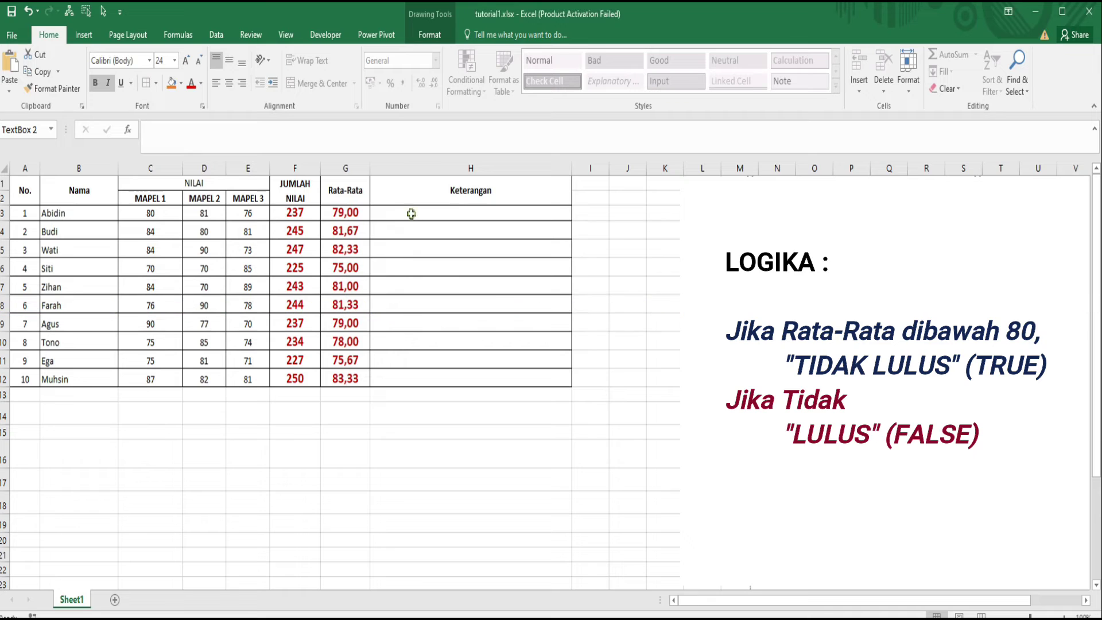
Widen the Keterangan column H by dragging its header border, then select cell H3.
{"action": "left_click", "coordinate": [409, 213]}
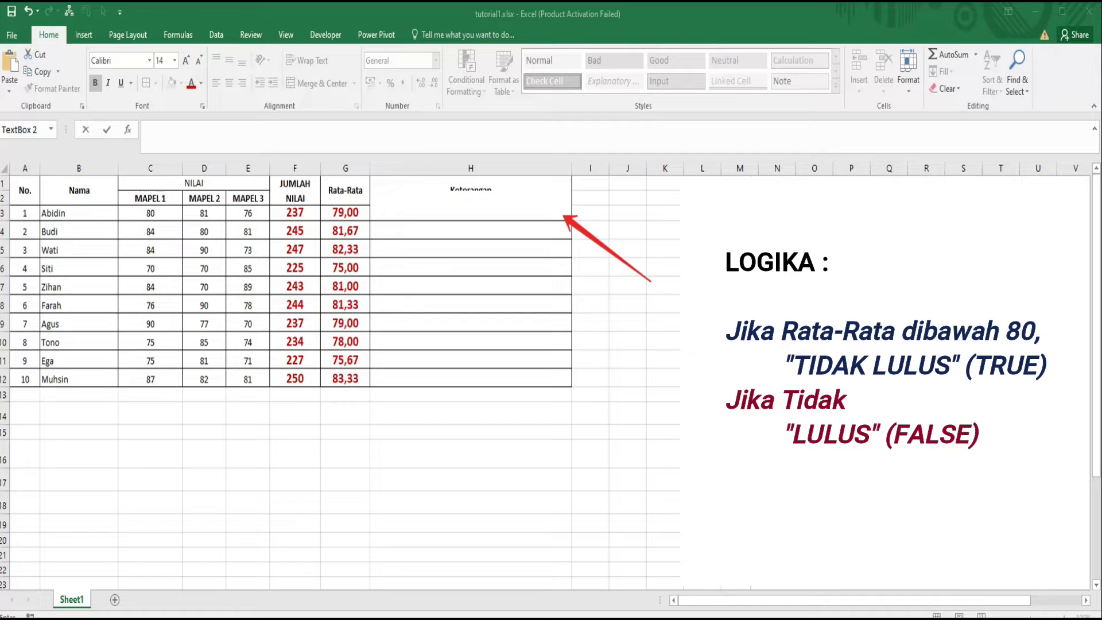
{"action": "left_click_drag", "start_coordinate": [570, 167], "coordinate": [635, 172]}
{"action": "left_click", "coordinate": [536, 233]}
{"action": "left_click", "coordinate": [653, 182]}
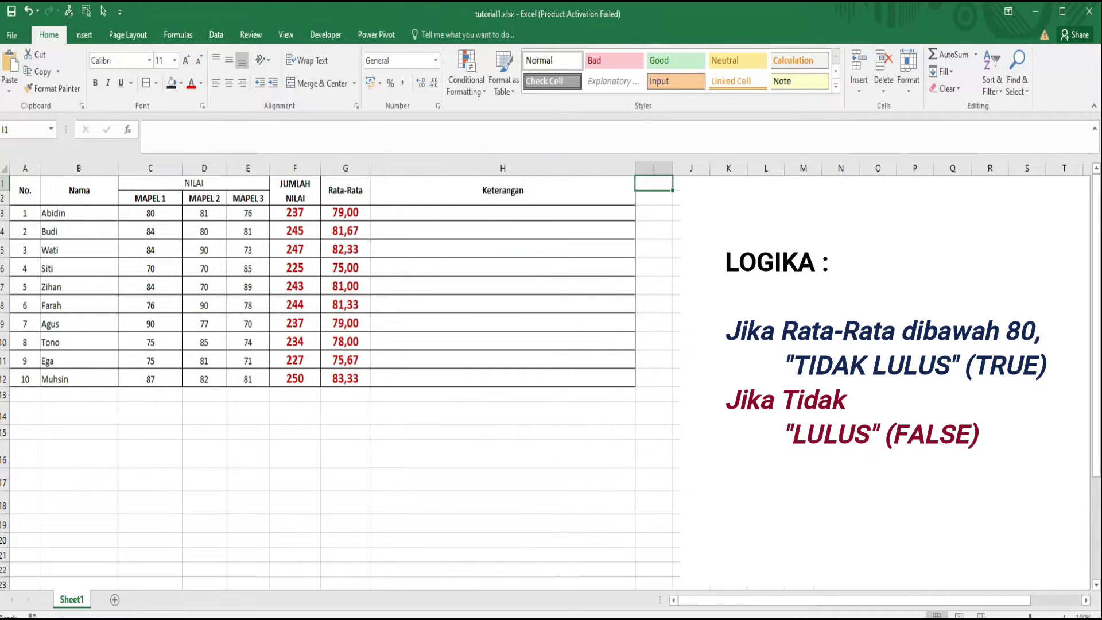
{"action": "left_click", "coordinate": [489, 197]}
{"action": "left_click", "coordinate": [492, 212]}
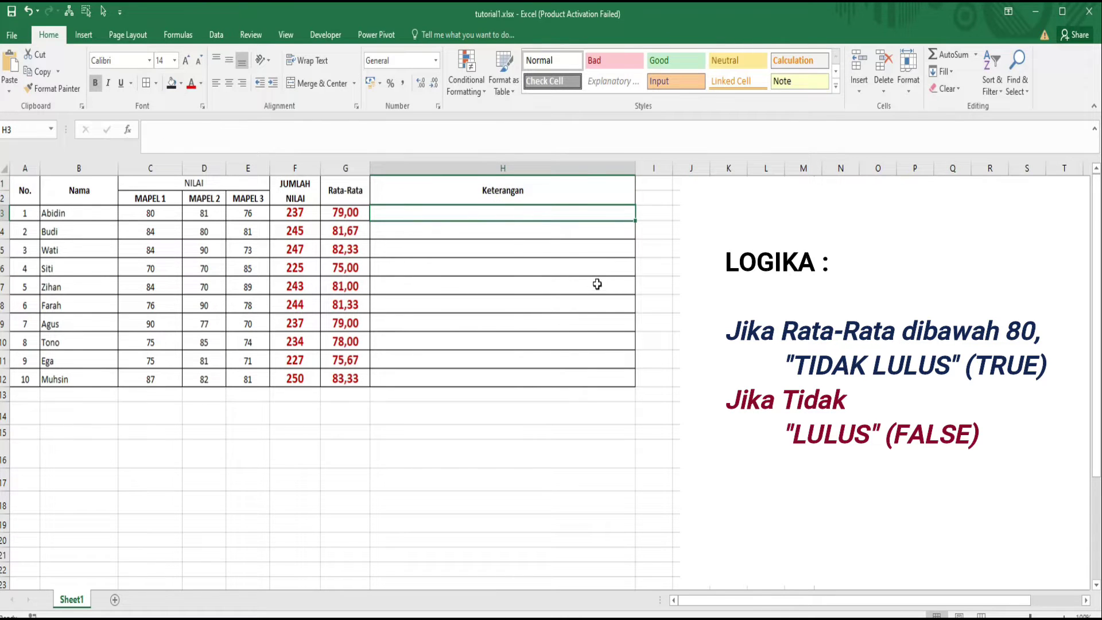
Enter =IF(G3<80;"TIDAK LULUS";"LULUS") in H3 so the 79,00 average shows TIDAK LULUS.
{"action": "type", "text": "="}
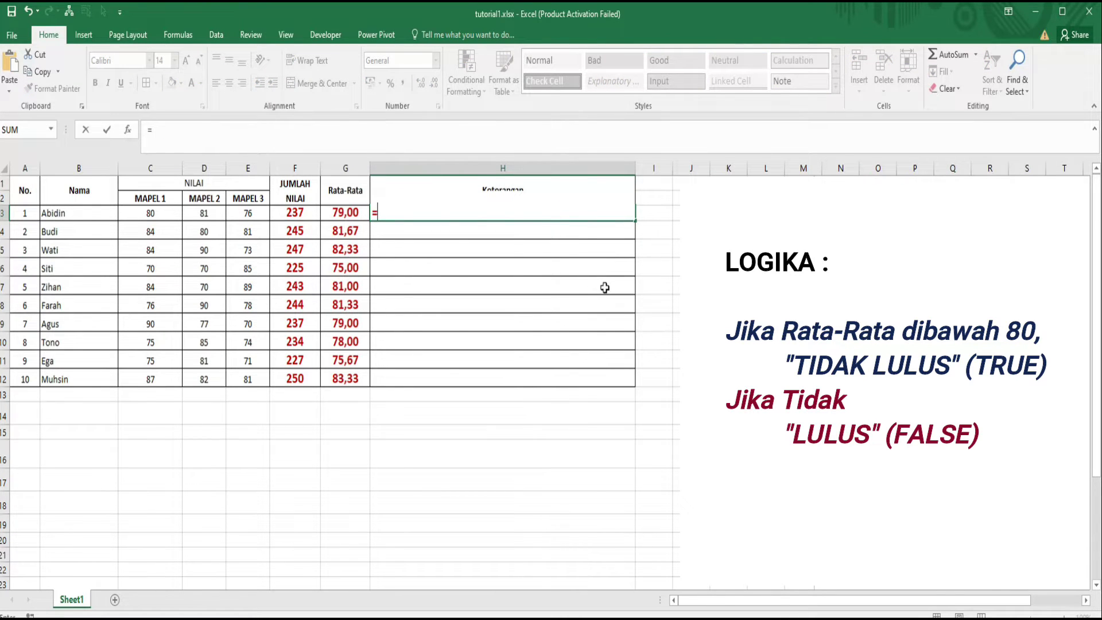
{"action": "type", "text": "if"}
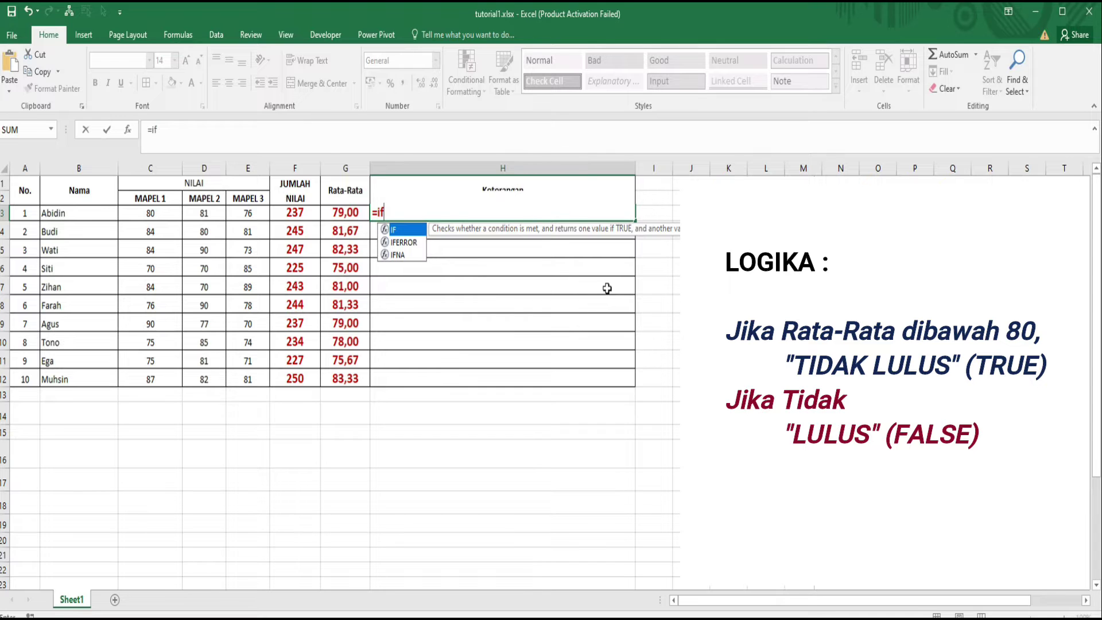
{"action": "type", "text": "("}
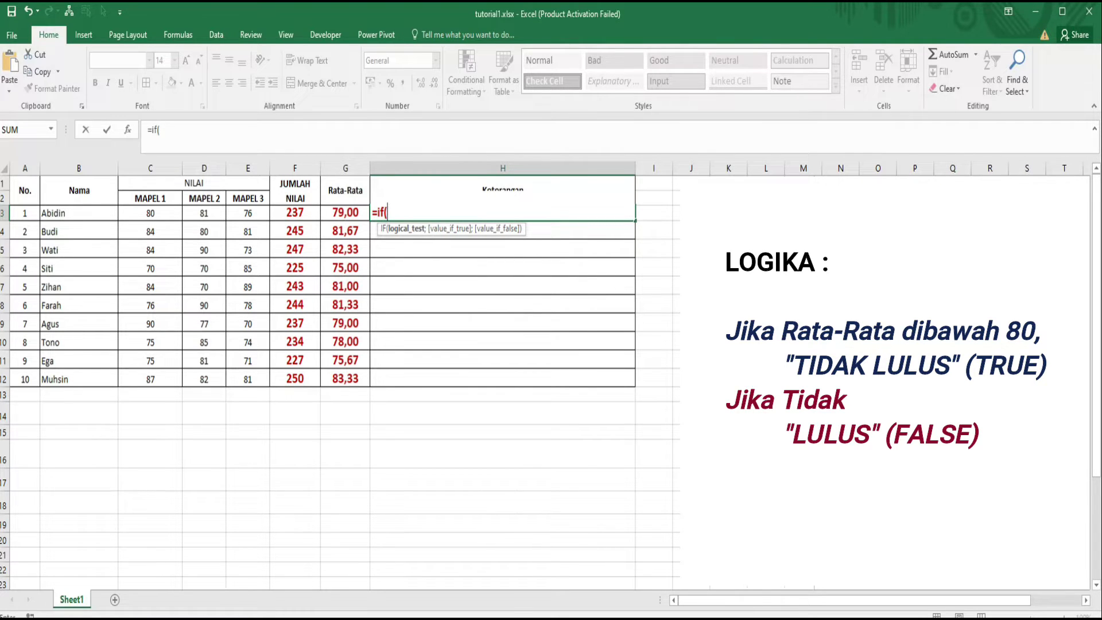
{"action": "left_click", "coordinate": [348, 212]}
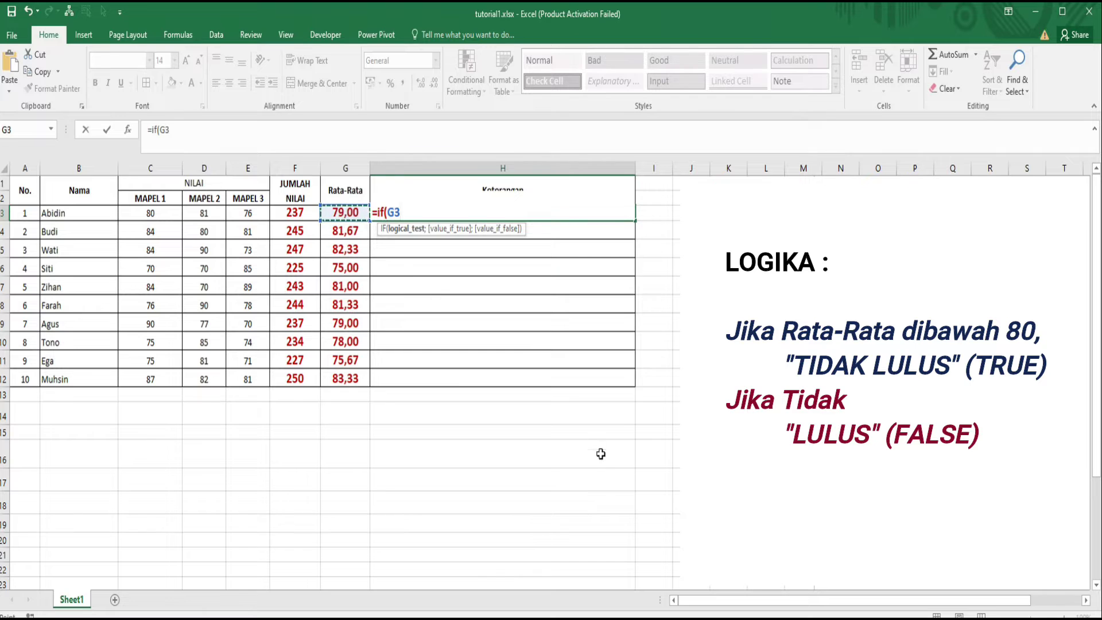
{"action": "type", "text": "<"}
{"action": "type", "text": "80"}
{"action": "type", "text": ";"}
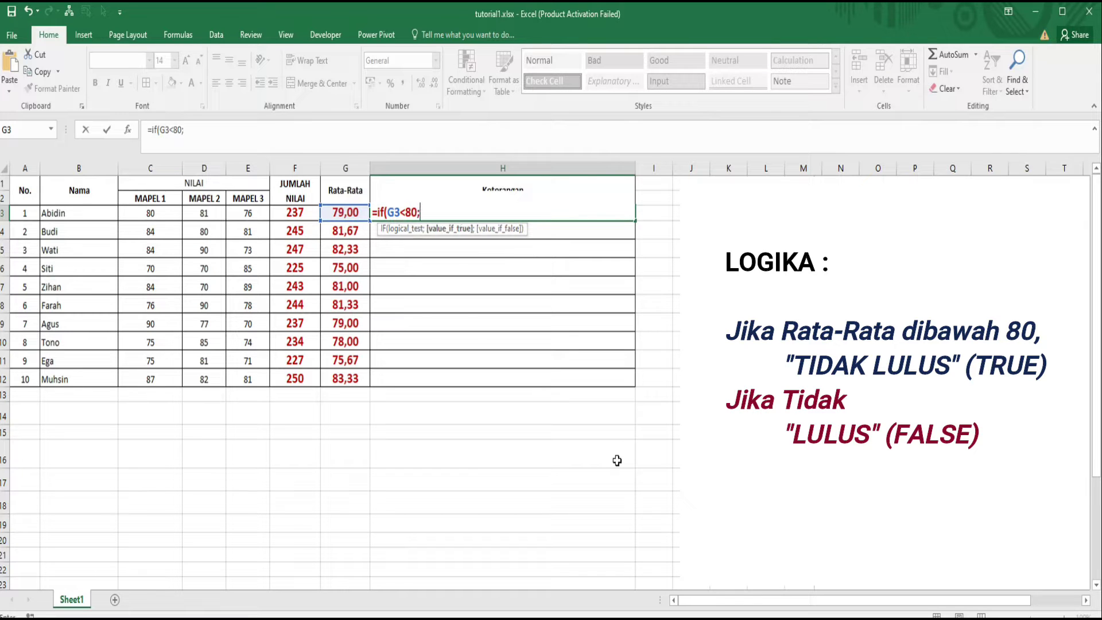
{"action": "type", "text": "\""}
{"action": "type", "text": "TI"}
{"action": "type", "text": "DAK LULUS\""}
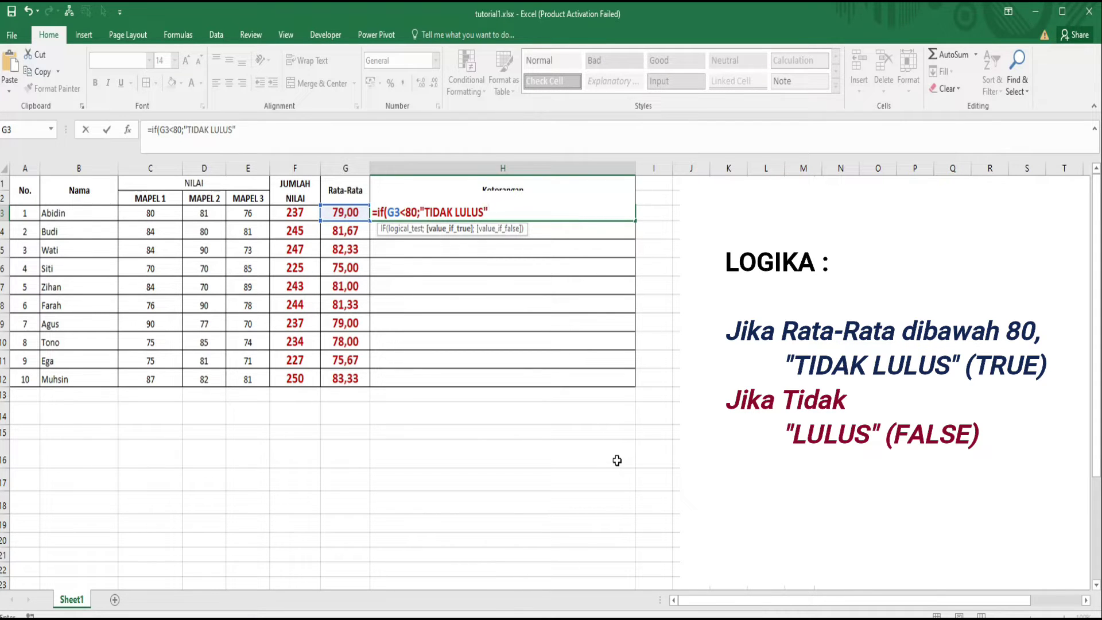
{"action": "type", "text": ";\"LULUS\""}
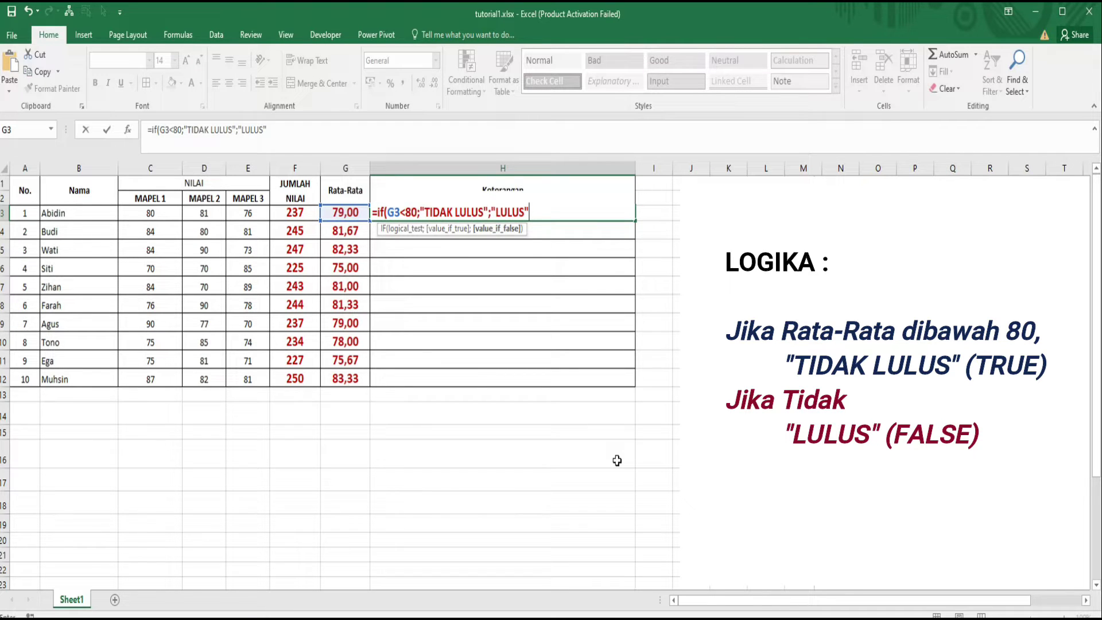
{"action": "key", "text": "Return"}
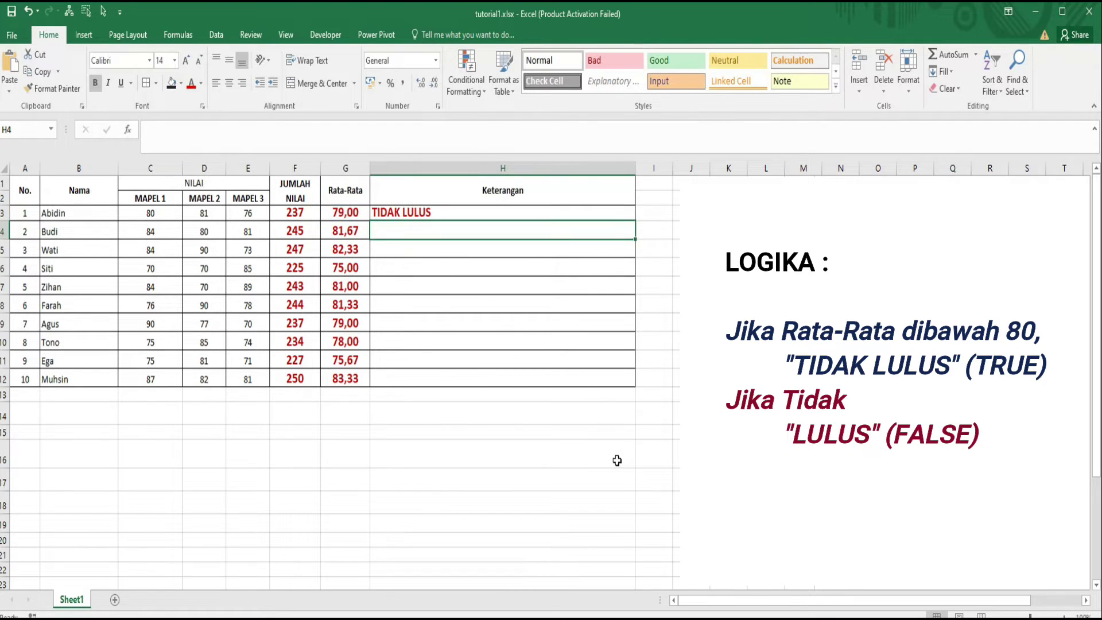
{"action": "left_click", "coordinate": [634, 214]}
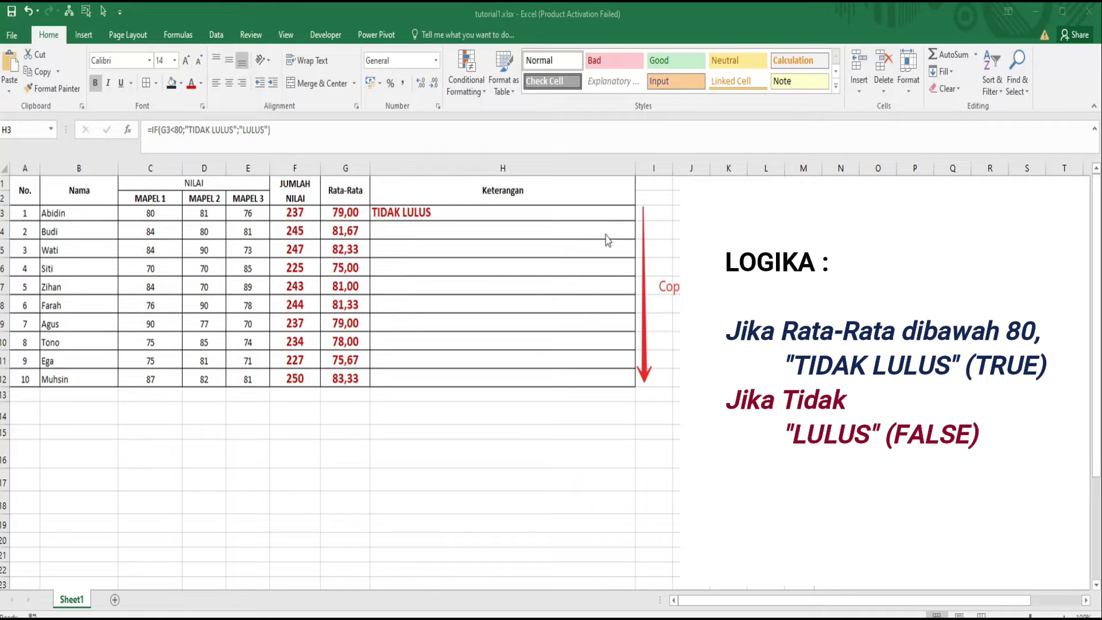
Fill the H3 formula down to H12, then change G8 to 60 so H8 reads TIDAK LULUS.
{"action": "left_click", "coordinate": [601, 215]}
{"action": "left_click_drag", "start_coordinate": [635, 222], "coordinate": [631, 385]}
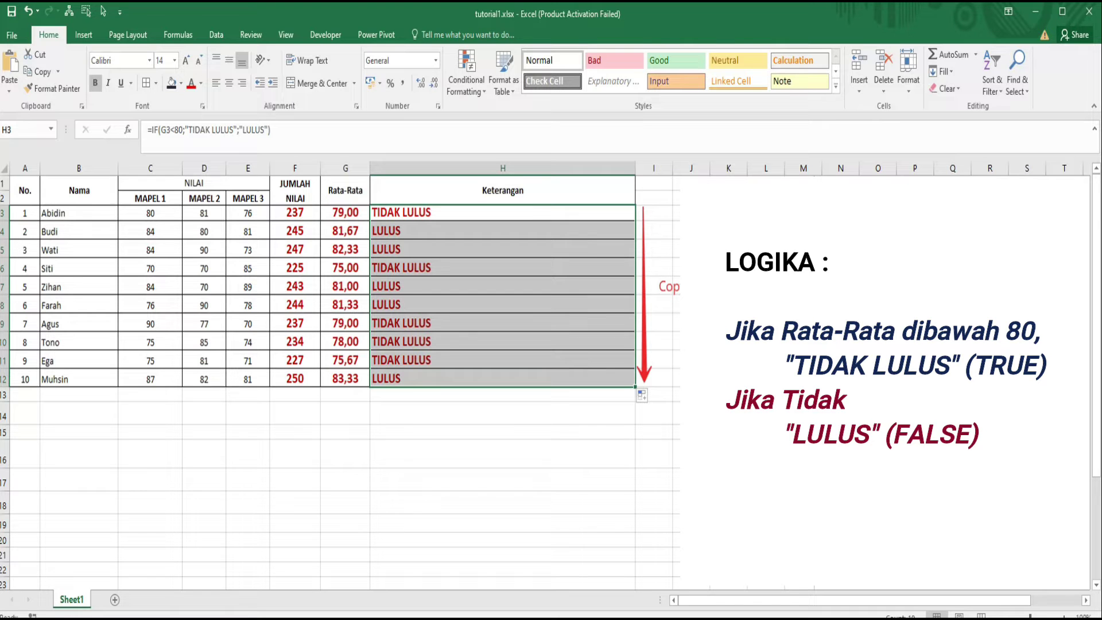
{"action": "left_click", "coordinate": [364, 302]}
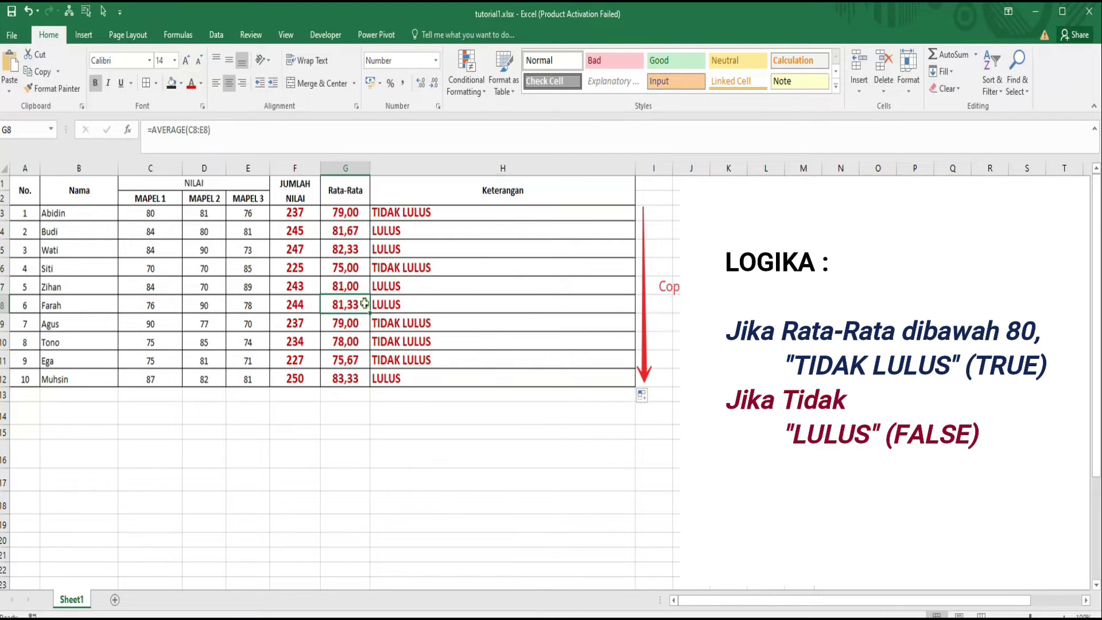
{"action": "type", "text": "80"}
{"action": "key", "text": "Return"}
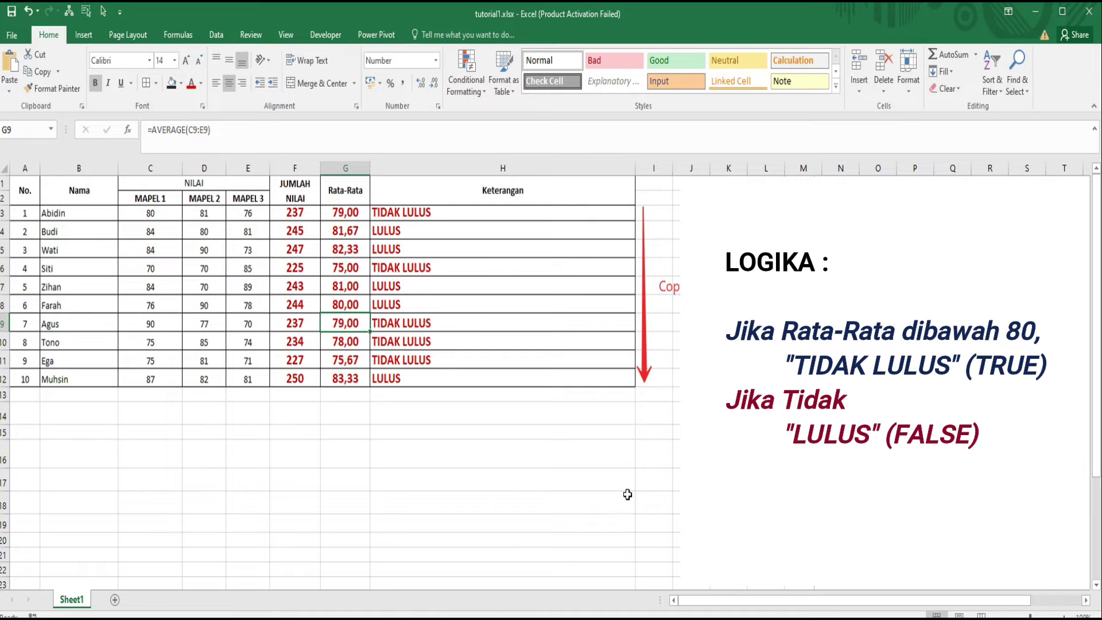
{"action": "key", "text": "Up"}
{"action": "type", "text": "60"}
{"action": "key", "text": "Return"}
Paste the IF-formula explanation picture and place it below the table beside column H.
{"action": "left_click", "coordinate": [691, 416]}
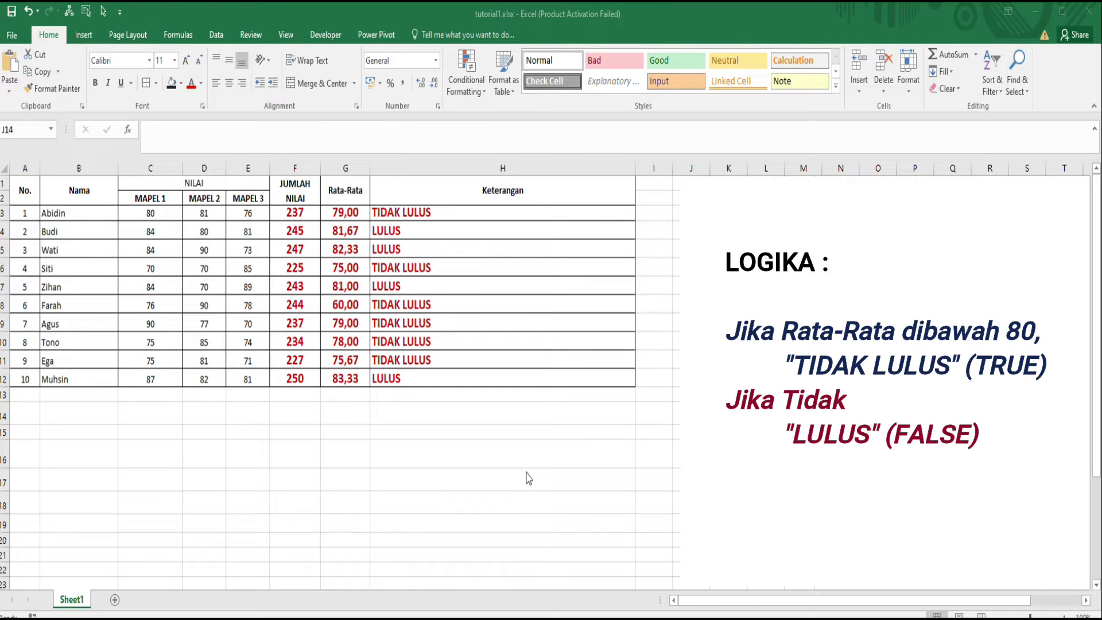
{"action": "key", "text": "ctrl+v"}
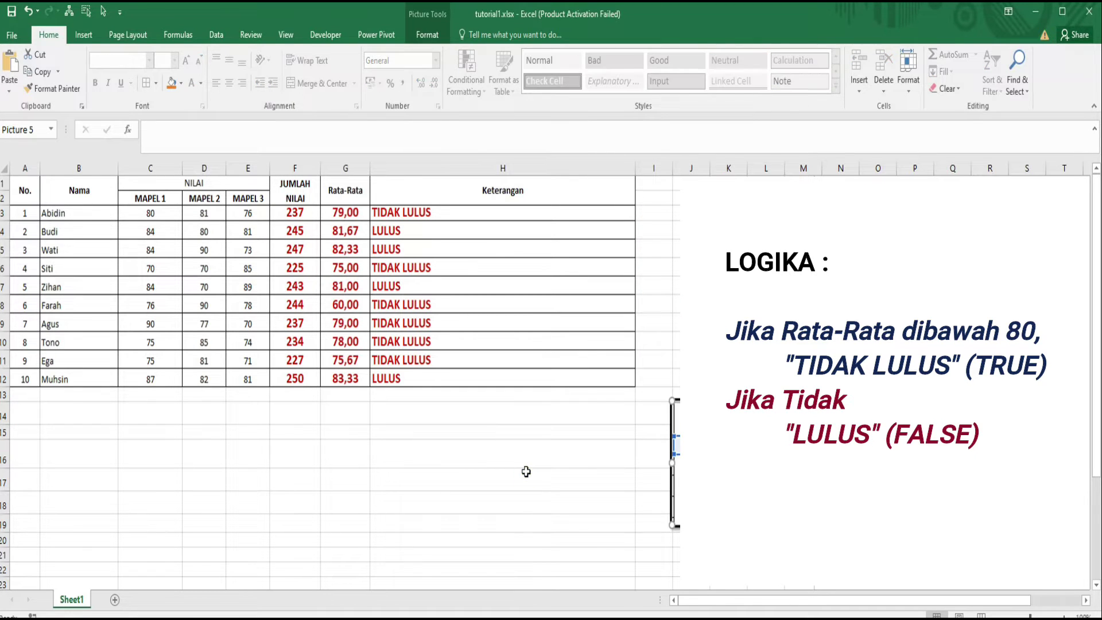
{"action": "left_click_drag", "start_coordinate": [739, 450], "coordinate": [439, 451]}
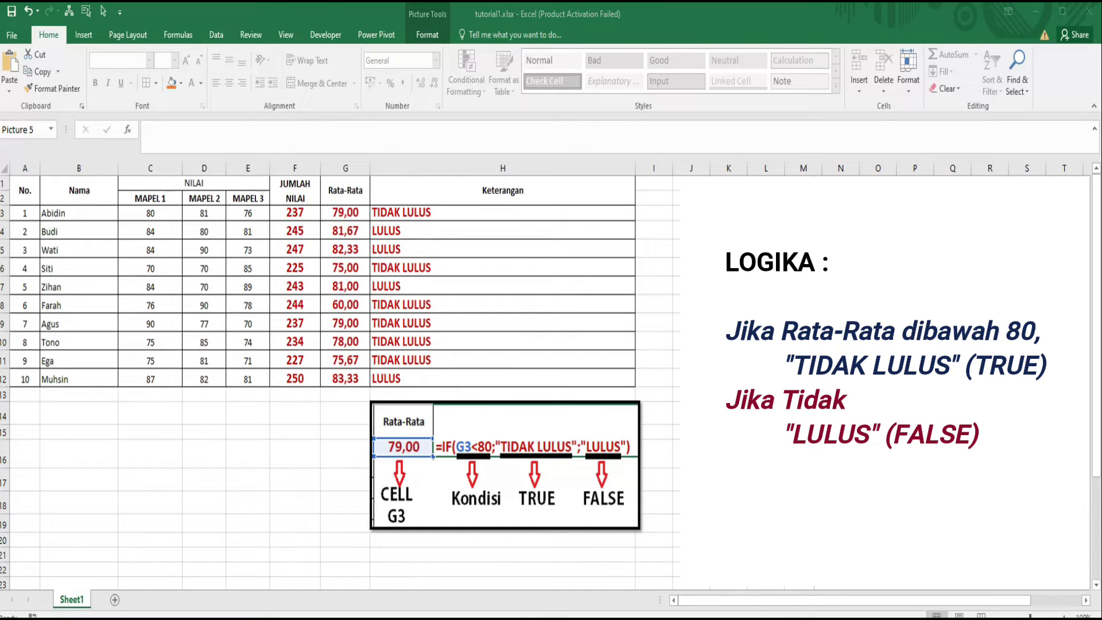
Type the labels JUMLAH YANG LULUS in B15 and JUMLAH YANG TIDAK LULUS in B16.
{"action": "left_click", "coordinate": [64, 432]}
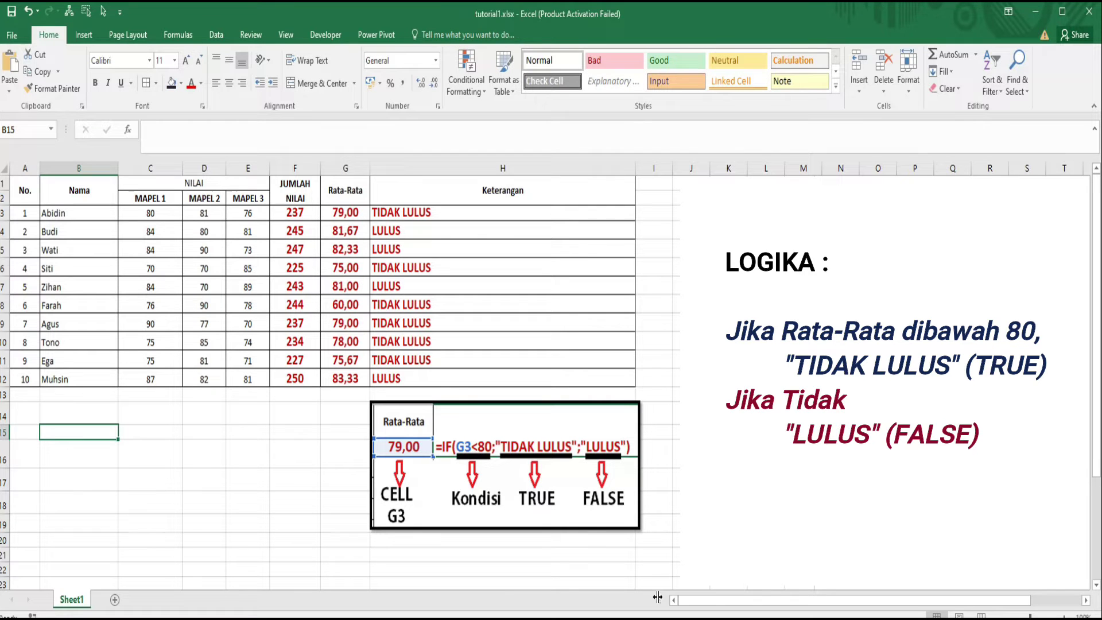
{"action": "type", "text": "jum"}
{"action": "key", "text": "BackSpace"}
{"action": "key", "text": "BackSpace"}
{"action": "key", "text": "BackSpace"}
{"action": "type", "text": "JUMLAH LULU"}
{"action": "key", "text": "BackSpace"}
{"action": "key", "text": "BackSpace"}
{"action": "key", "text": "BackSpace"}
{"action": "key", "text": "BackSpace"}
{"action": "type", "text": "YANG LULUS"}
{"action": "key", "text": "Return"}
{"action": "type", "text": "JUMLAH YANG TIDAK LULUS"}
{"action": "key", "text": "Return"}
Make both labels bold with a larger font size and widen column C slightly.
{"action": "key", "text": "Up"}
{"action": "key", "text": "shift+Up"}
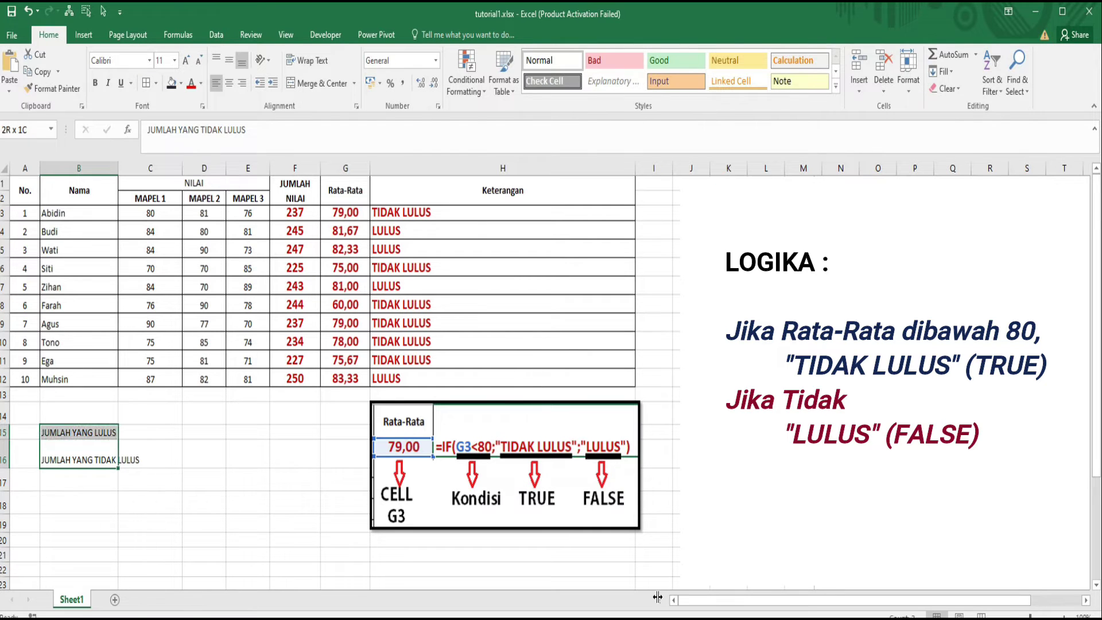
{"action": "key", "text": "ctrl+b"}
{"action": "left_click", "coordinate": [186, 61]}
{"action": "left_click", "coordinate": [185, 61]}
{"action": "left_click", "coordinate": [186, 61]}
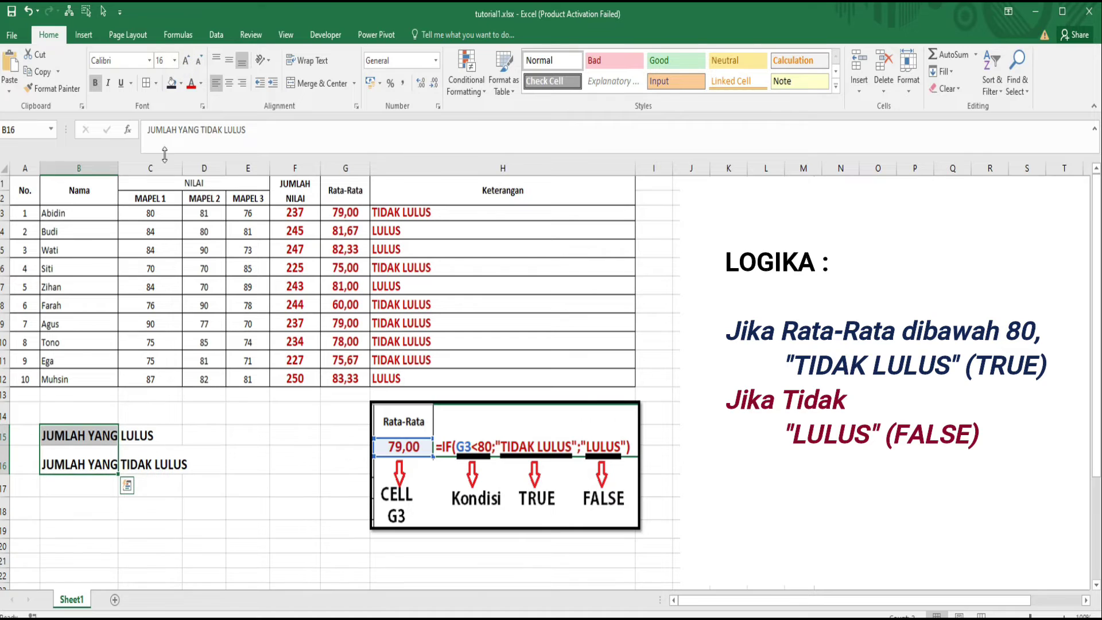
{"action": "left_click", "coordinate": [67, 410]}
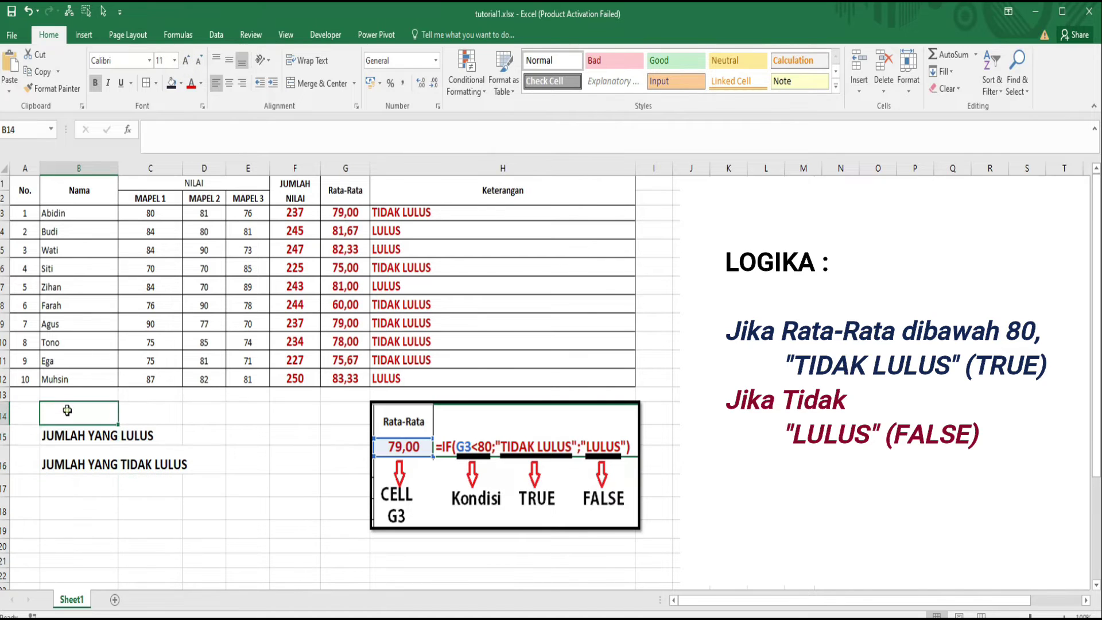
{"action": "left_click", "coordinate": [204, 435]}
{"action": "left_click_drag", "start_coordinate": [182, 167], "coordinate": [189, 168]}
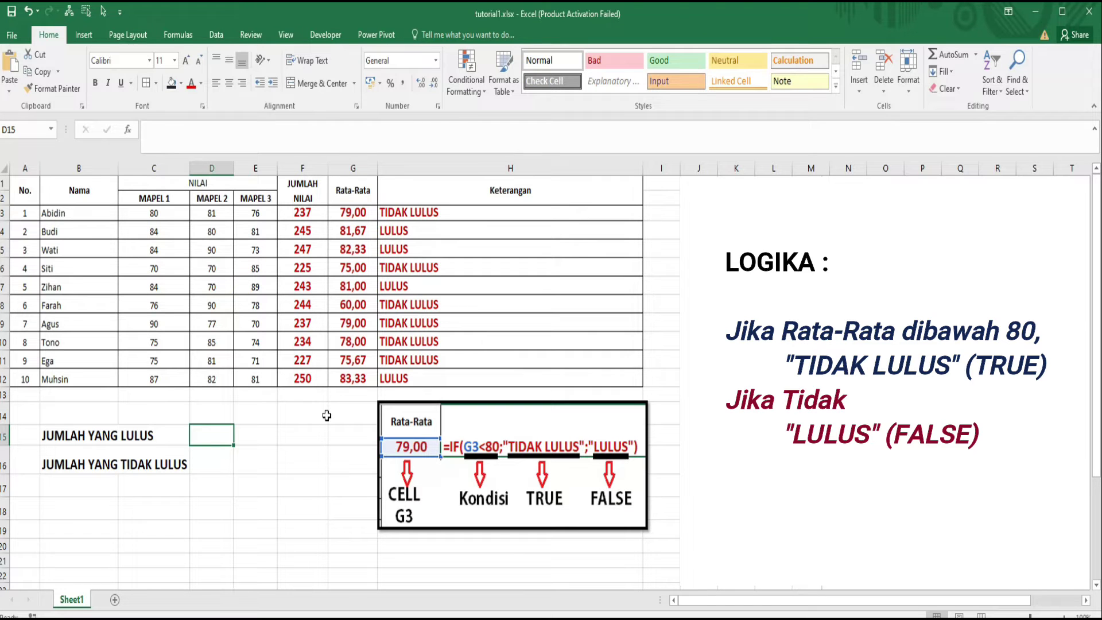
Enter =COUNTIF(H3:H12;"LULUS") in D15 to count the passing students.
{"action": "type", "text": "=C"}
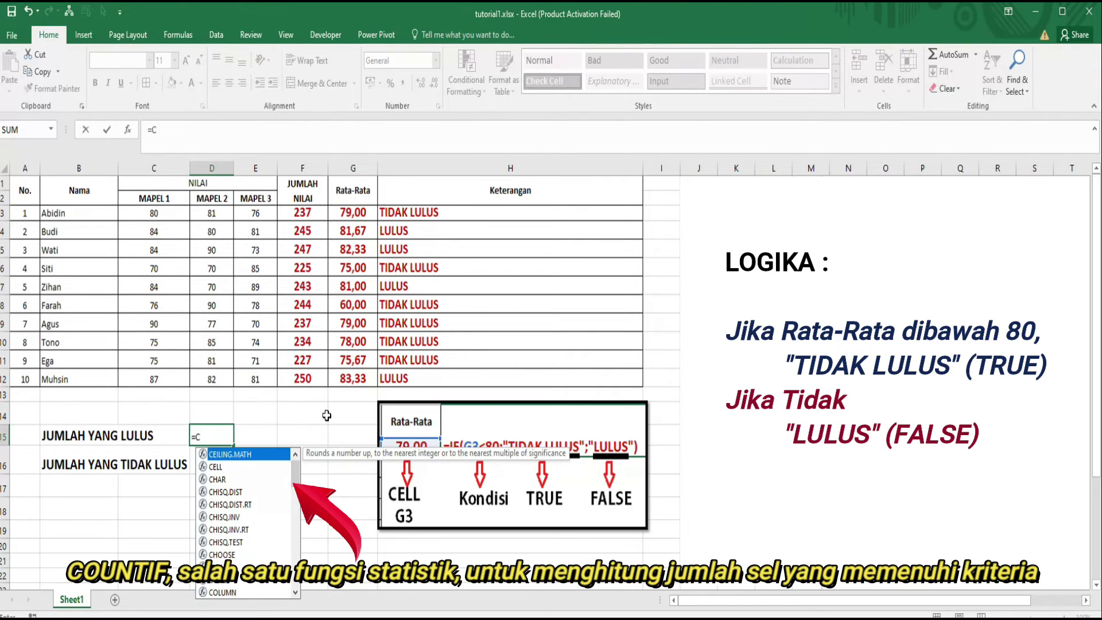
{"action": "type", "text": "OUNT"}
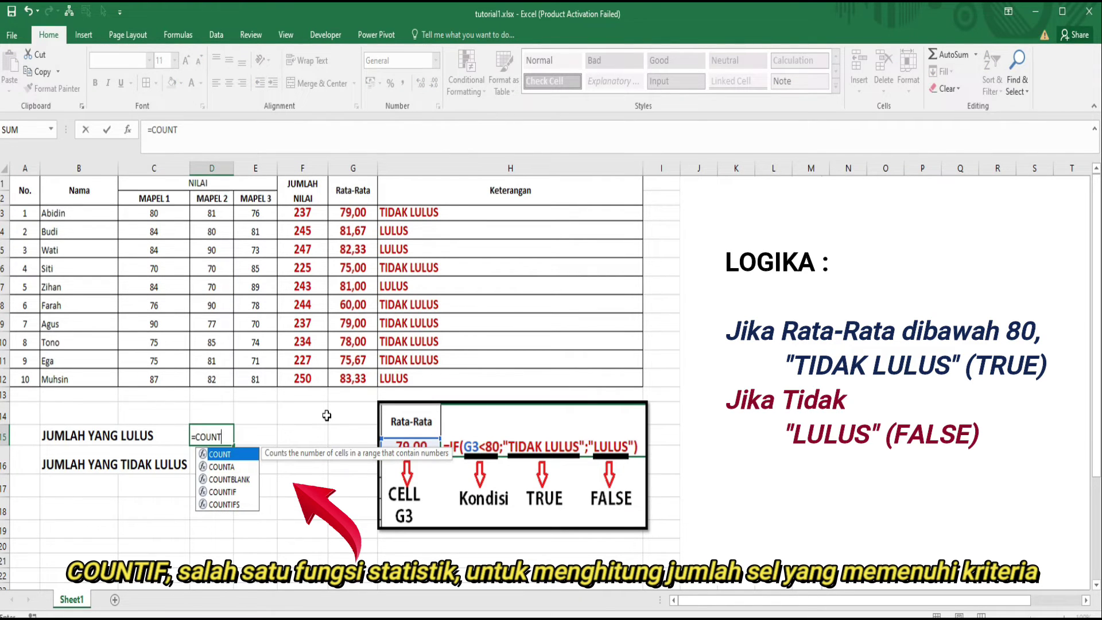
{"action": "type", "text": "IF("}
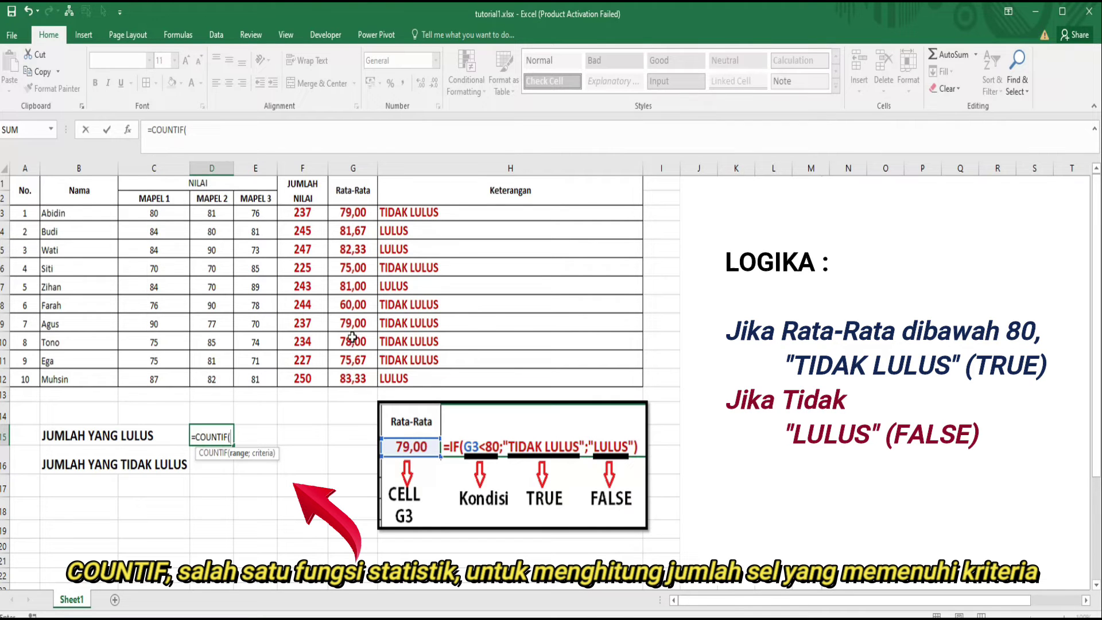
{"action": "left_click_drag", "start_coordinate": [405, 212], "coordinate": [399, 376]}
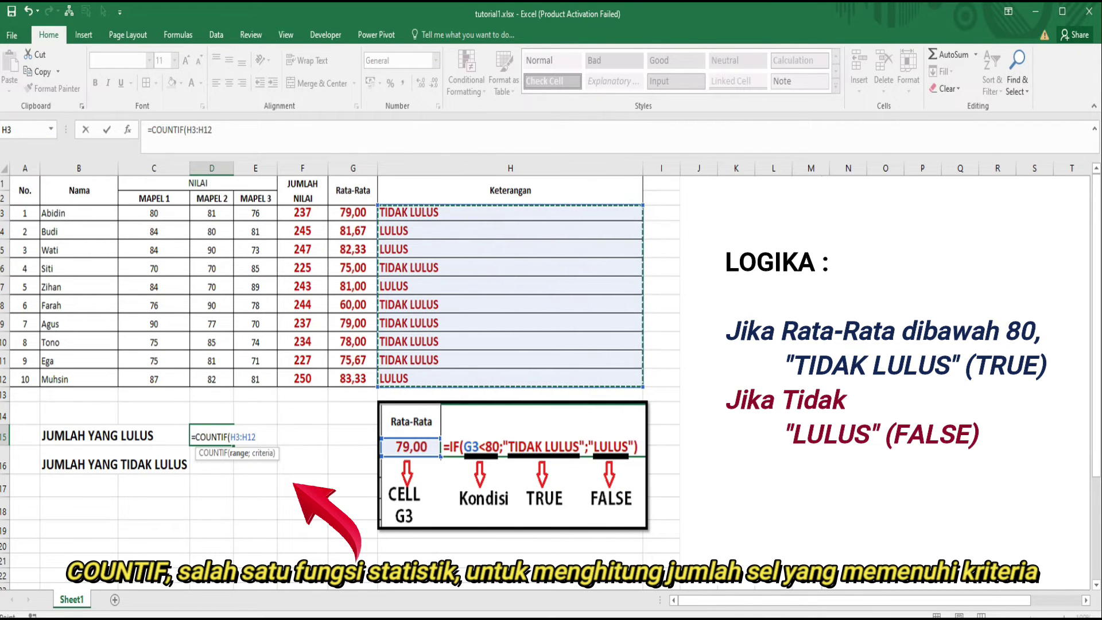
{"action": "type", "text": ")"}
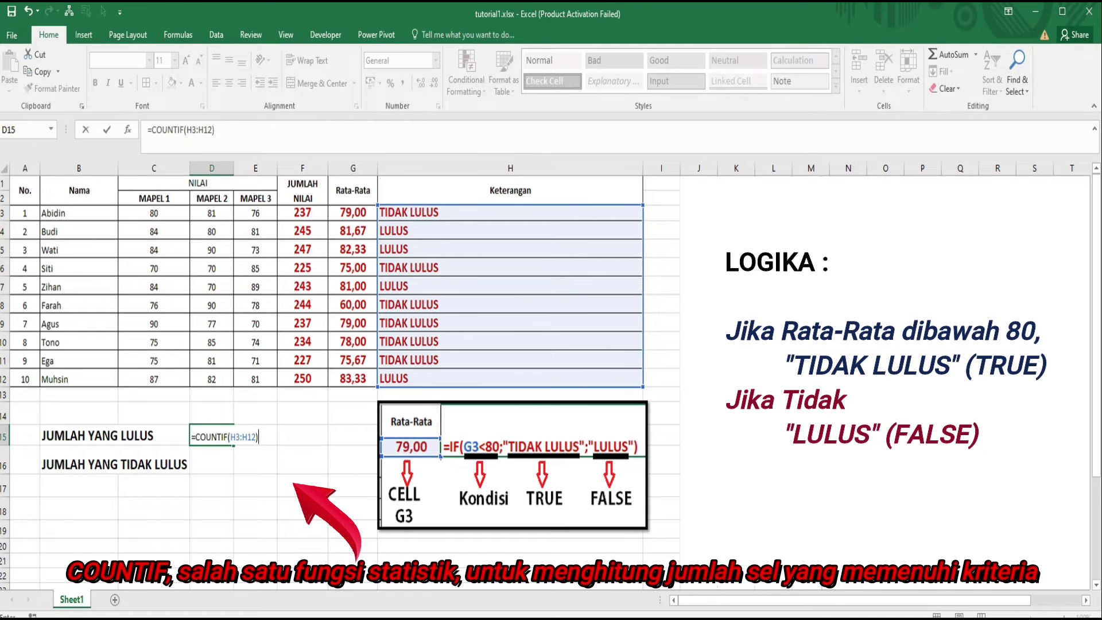
{"action": "left_click", "coordinate": [256, 438]}
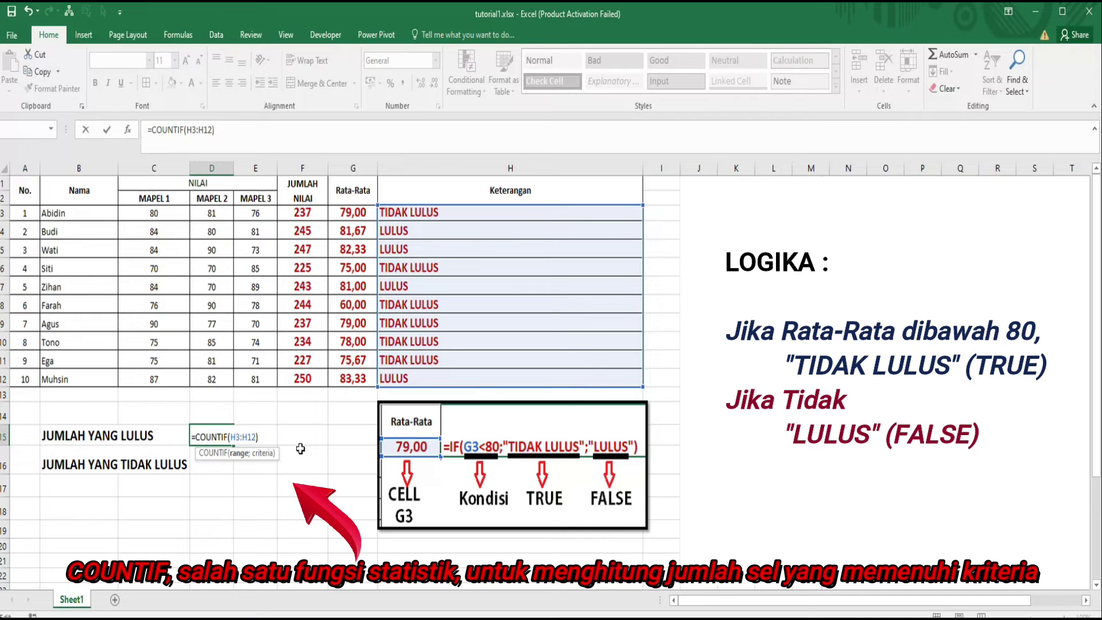
{"action": "type", "text": ";"}
{"action": "type", "text": "\"lulus"}
{"action": "key", "text": "BackSpace"}
{"action": "key", "text": "BackSpace"}
{"action": "key", "text": "BackSpace"}
{"action": "key", "text": "BackSpace"}
{"action": "key", "text": "BackSpace"}
{"action": "type", "text": "LULUS\""}
{"action": "key", "text": "ctrl+Return"}
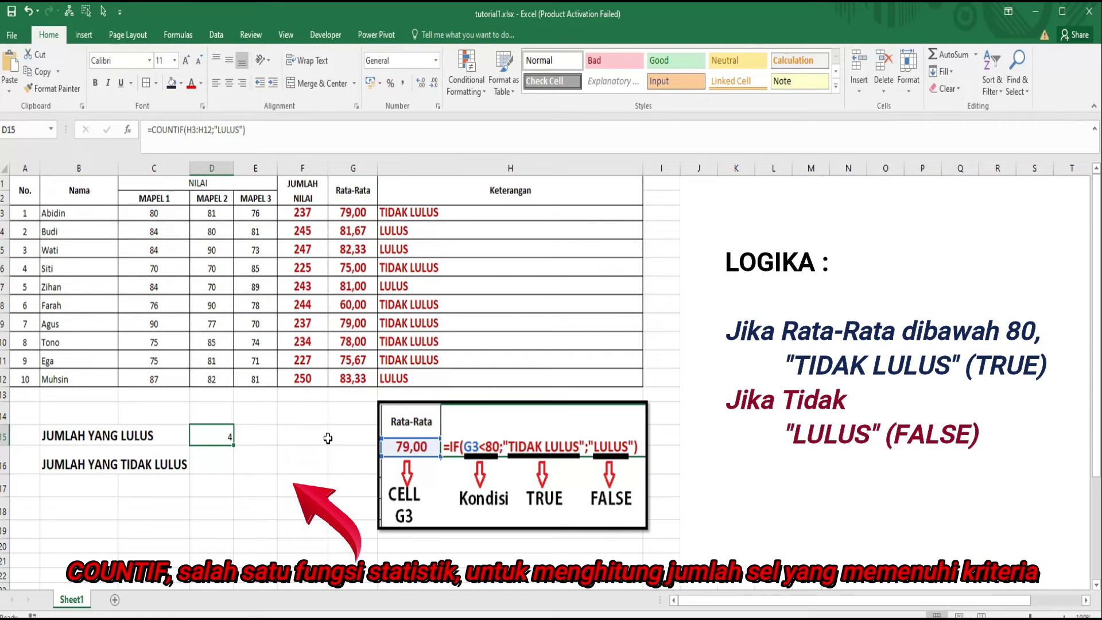
Format the D15 pass count bold, enlarged and red, and carry that formatting to D16.
{"action": "left_click", "coordinate": [95, 84]}
{"action": "left_click", "coordinate": [187, 61]}
{"action": "left_click", "coordinate": [186, 61]}
{"action": "left_click", "coordinate": [186, 61]}
{"action": "left_click", "coordinate": [186, 61]}
{"action": "left_click", "coordinate": [186, 61]}
{"action": "left_click", "coordinate": [191, 84]}
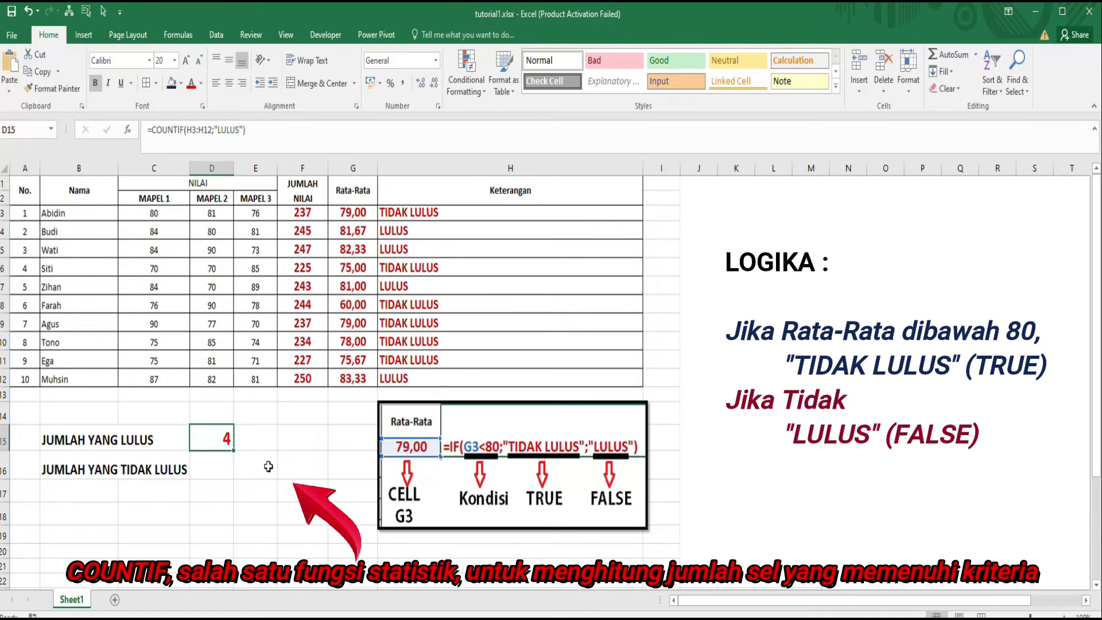
{"action": "left_click", "coordinate": [223, 462]}
{"action": "type", "text": "4"}
{"action": "key", "text": "ctrl+z"}
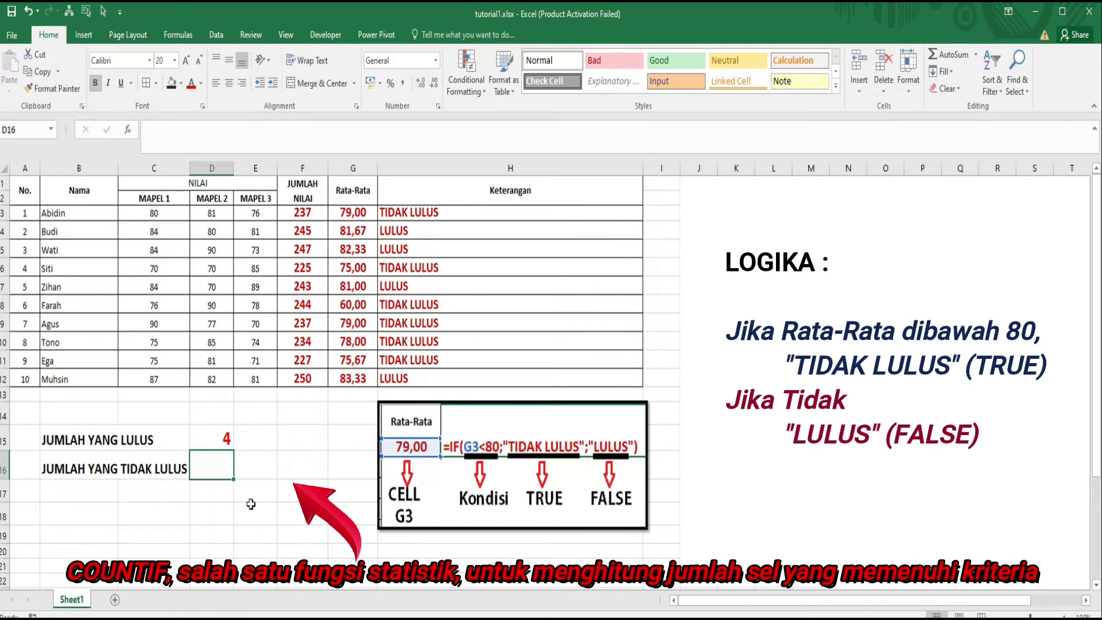
Enter =COUNTIF(H3:H12;"TIDAK LULUS") in D16, showing a fail count of 6.
{"action": "type", "text": "=coun"}
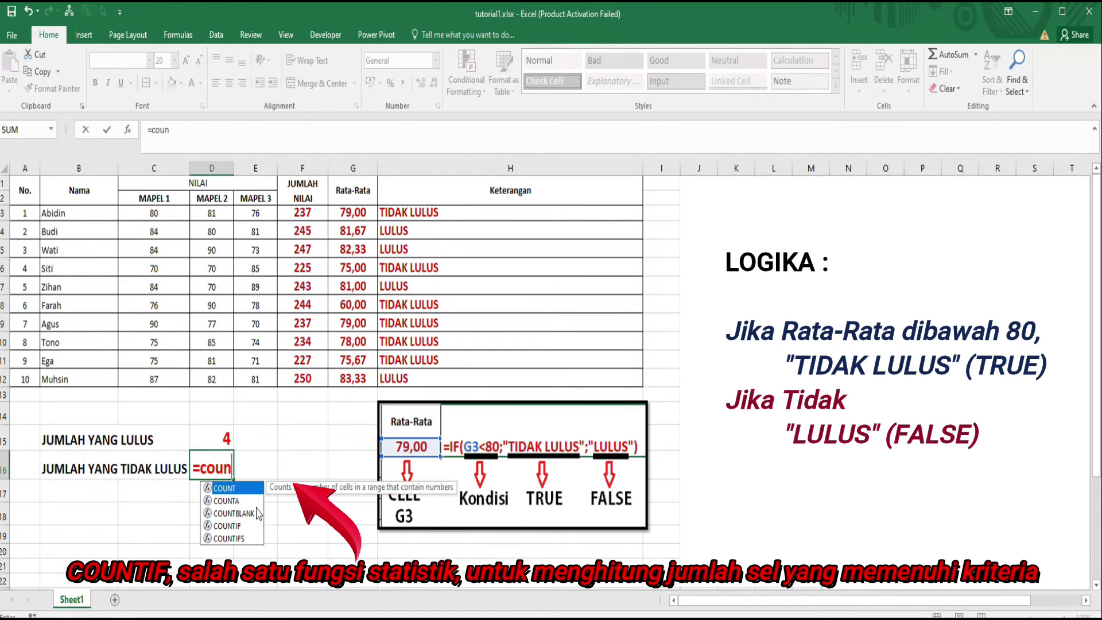
{"action": "type", "text": "tif"}
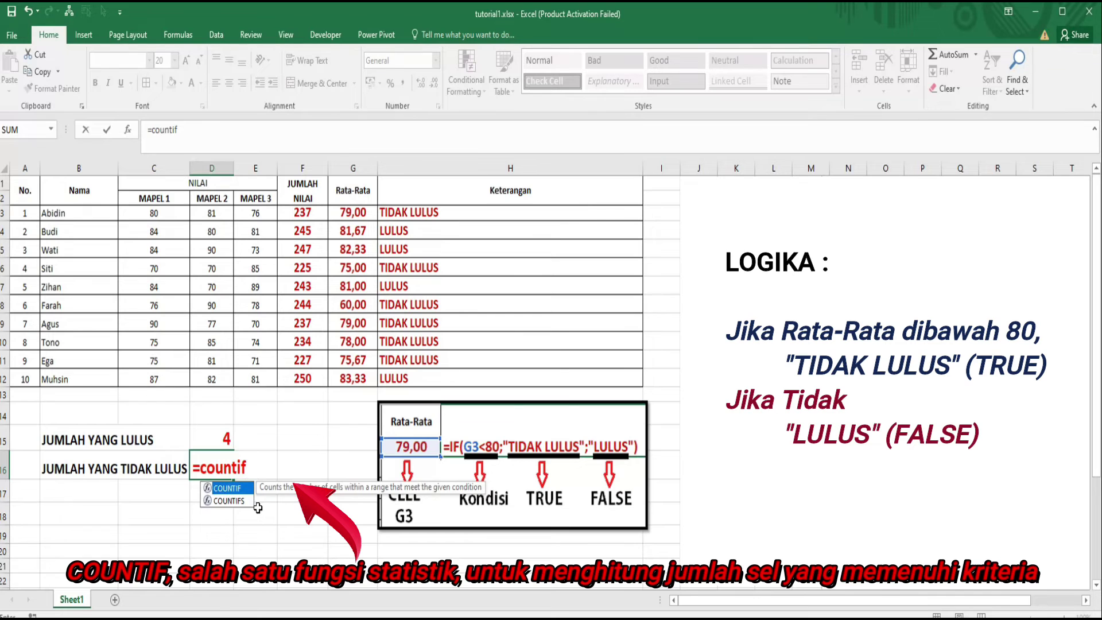
{"action": "type", "text": "("}
{"action": "left_click", "coordinate": [439, 215]}
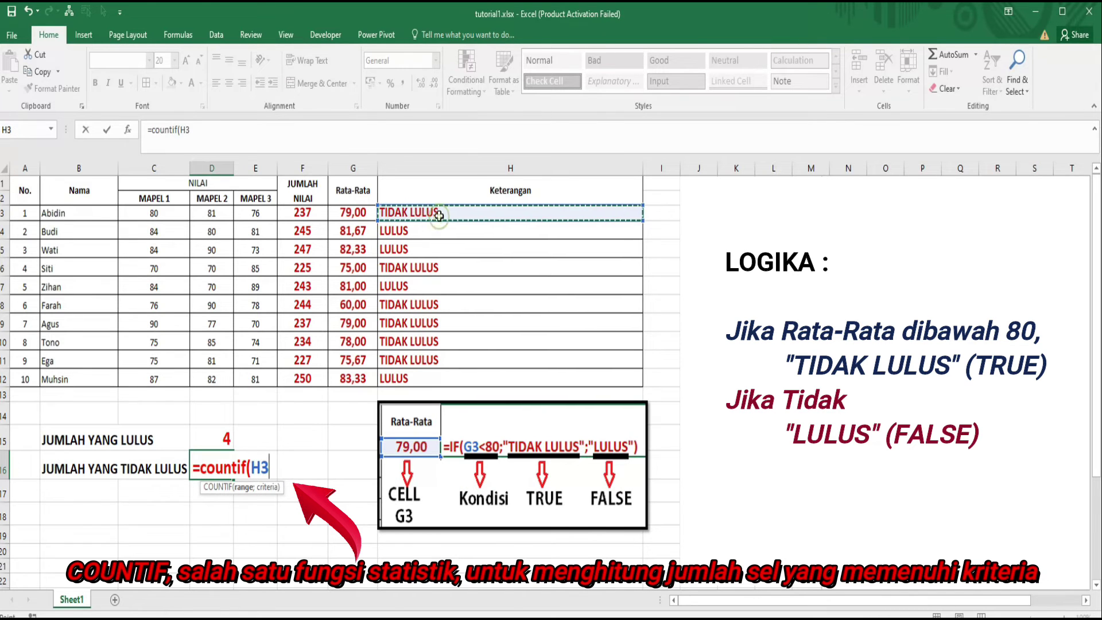
{"action": "key", "text": "shift+Down"}
{"action": "key", "text": "shift+Down"}
{"action": "key", "text": "shift+Down"}
{"action": "key", "text": "shift+Down"}
{"action": "key", "text": "shift+Down"}
{"action": "key", "text": "shift+Down"}
{"action": "key", "text": "shift+Down"}
{"action": "key", "text": "shift+Down"}
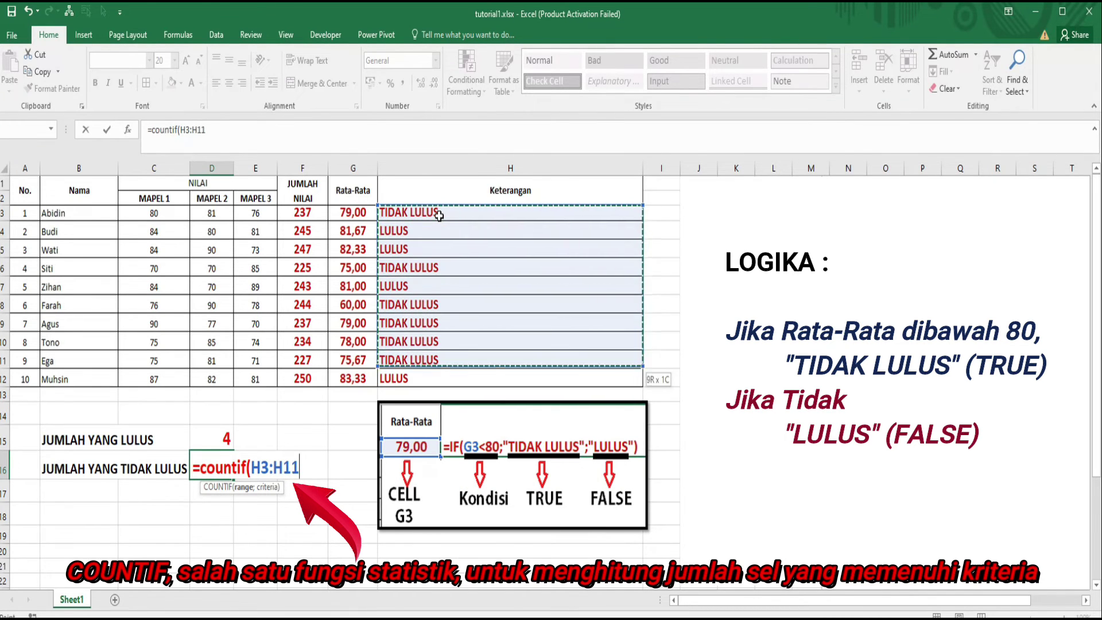
{"action": "key", "text": "shift+Down"}
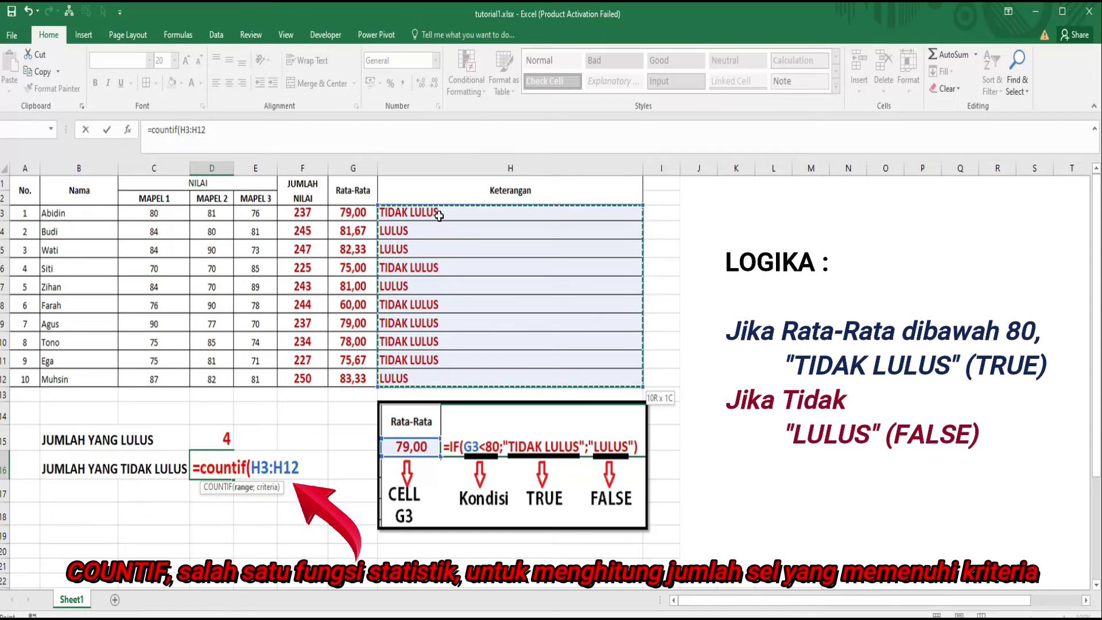
{"action": "type", "text": ";\"TIDAK L"}
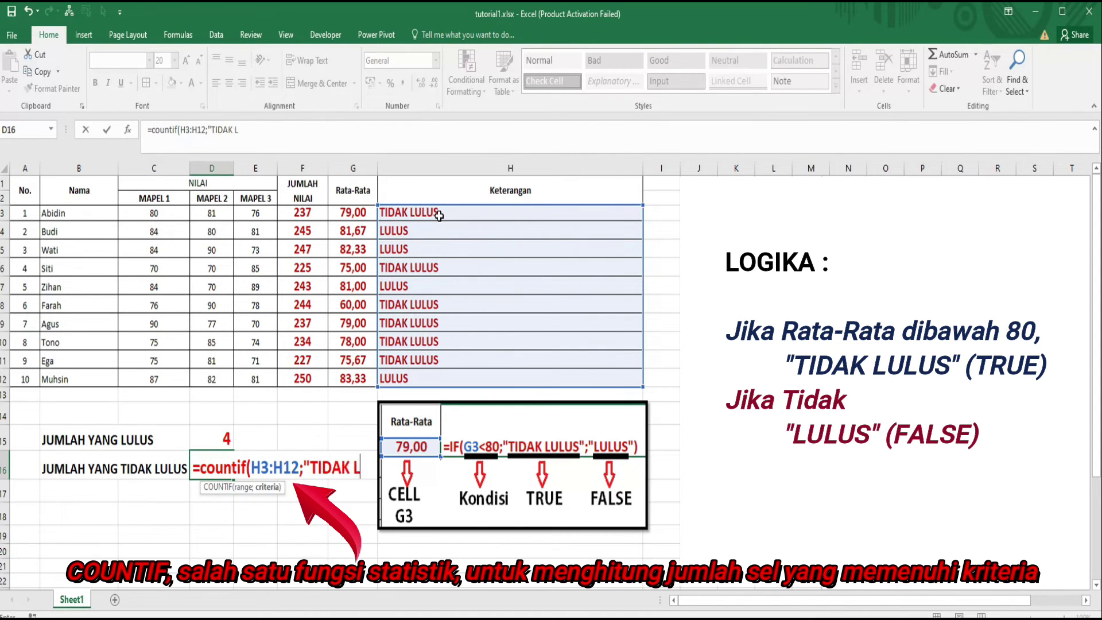
{"action": "type", "text": "ULUS\""}
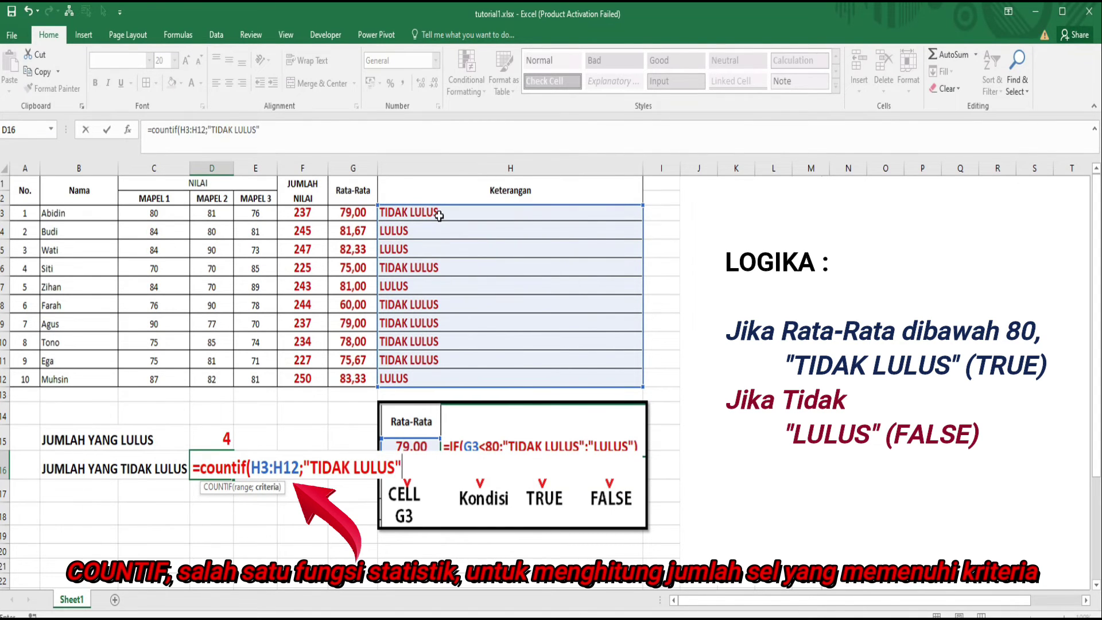
{"action": "type", "text": ")"}
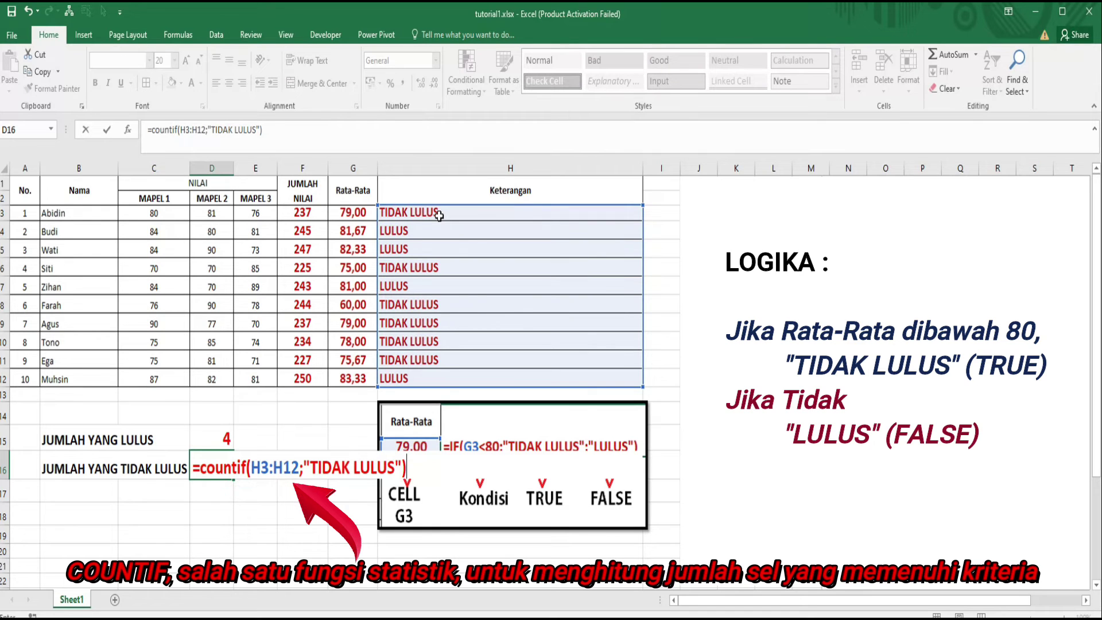
{"action": "key", "text": "Return"}
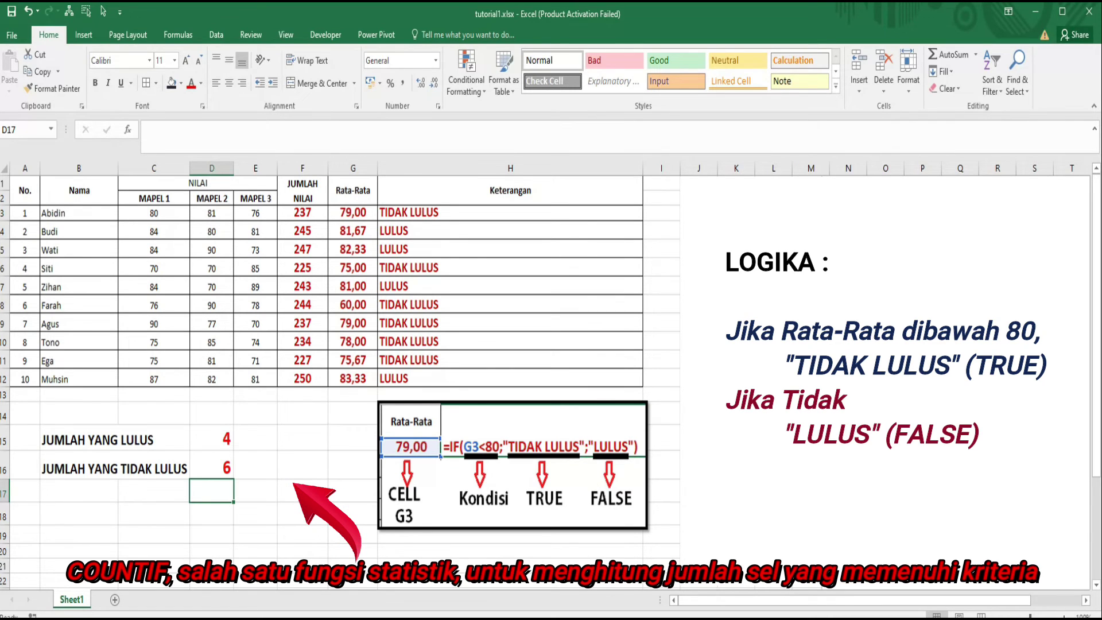
{"action": "key", "text": "Up"}
{"action": "key", "text": "Up"}
{"action": "key", "text": "F2"}
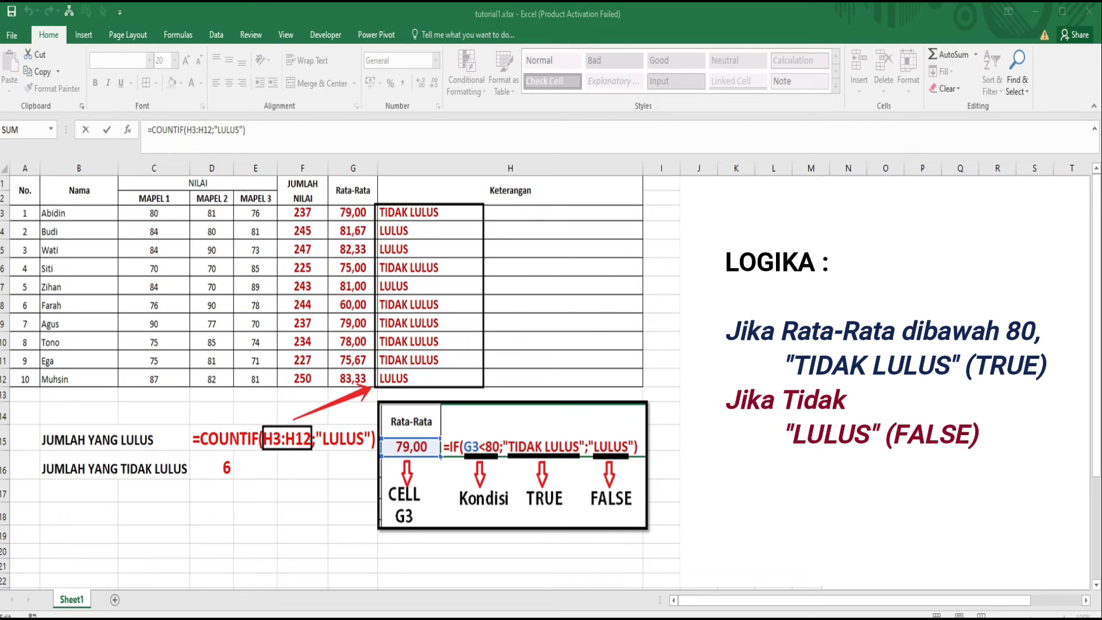
{"action": "left_click", "coordinate": [25, 551]}
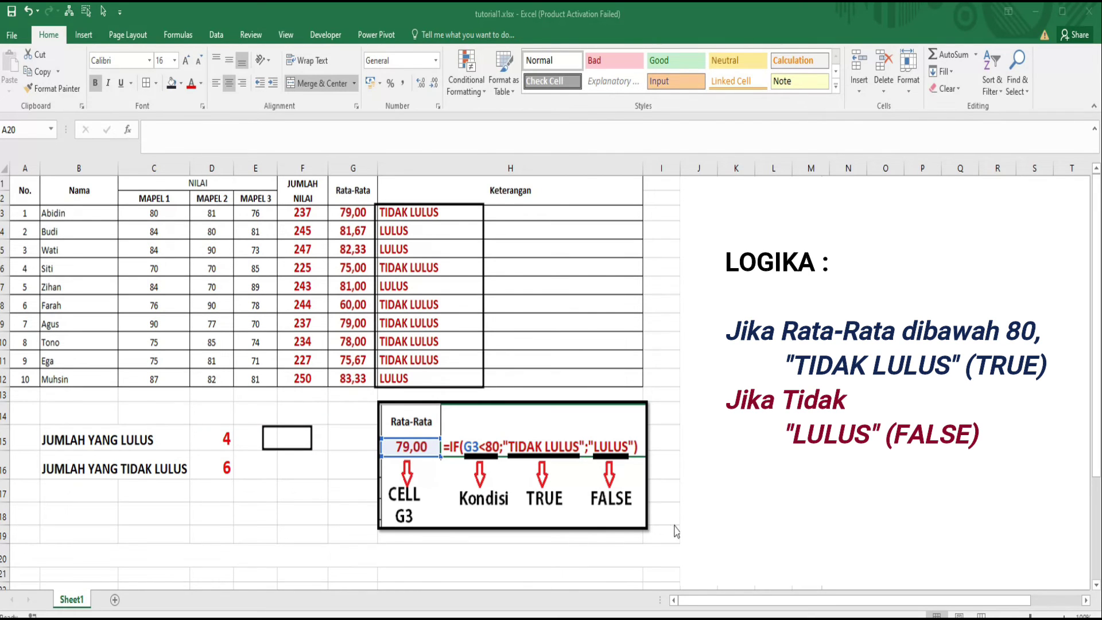
Paste the closing message 'DEMIKIAN TUTORIAL INI DISAMPAIKAN, SEMOGA BERMANFAAT' into row 20.
{"action": "left_click", "coordinate": [431, 558], "text": "shift"}
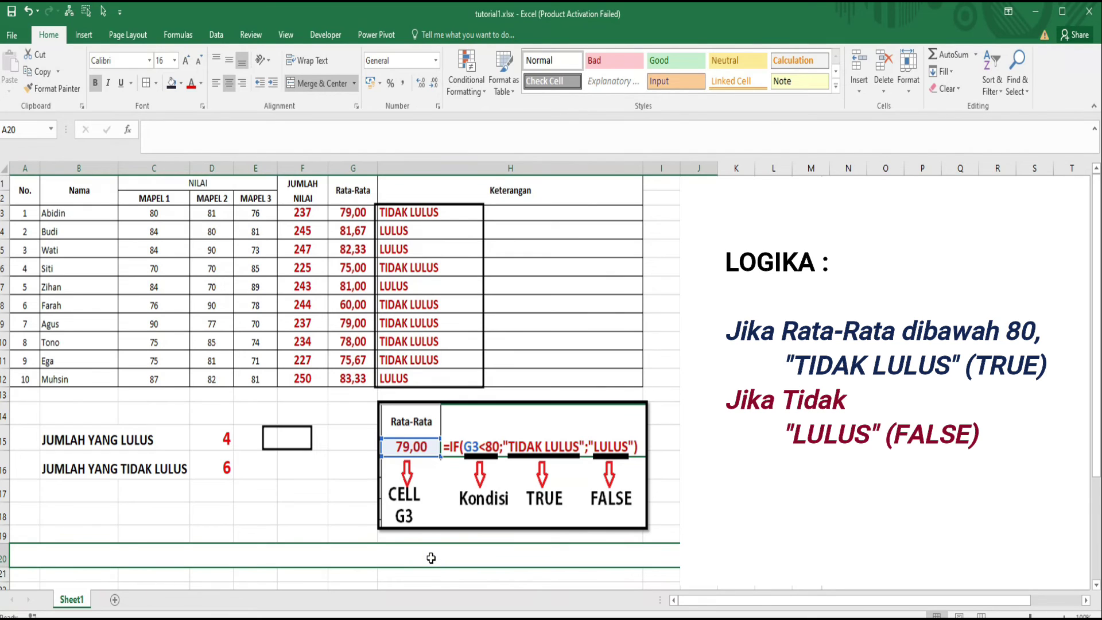
{"action": "key", "text": "ctrl+v"}
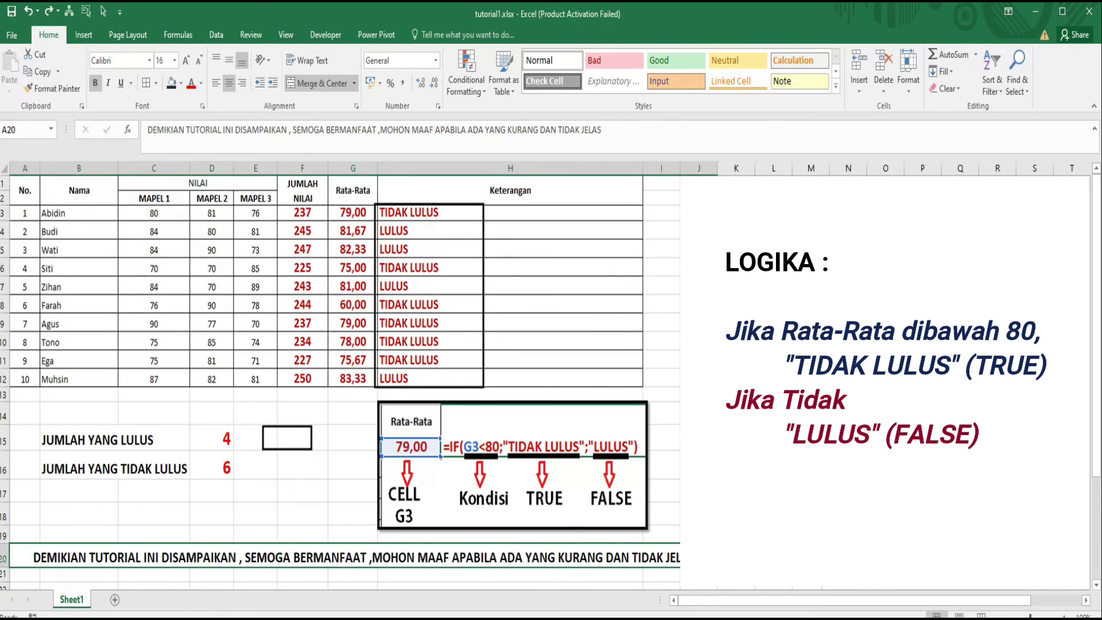
{"action": "left_click", "coordinate": [735, 517]}
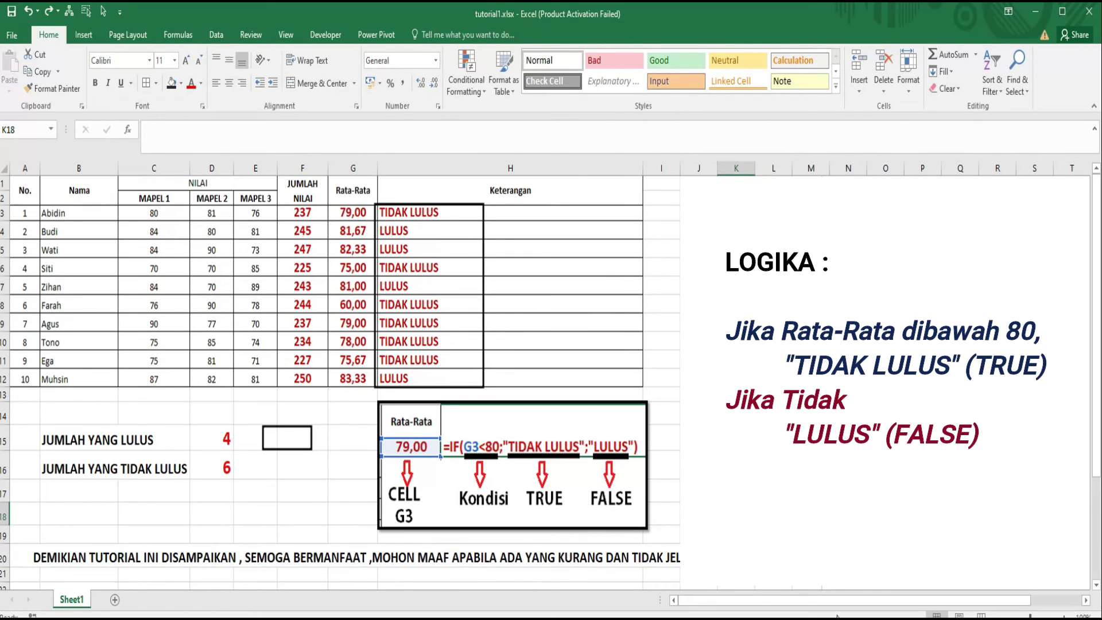